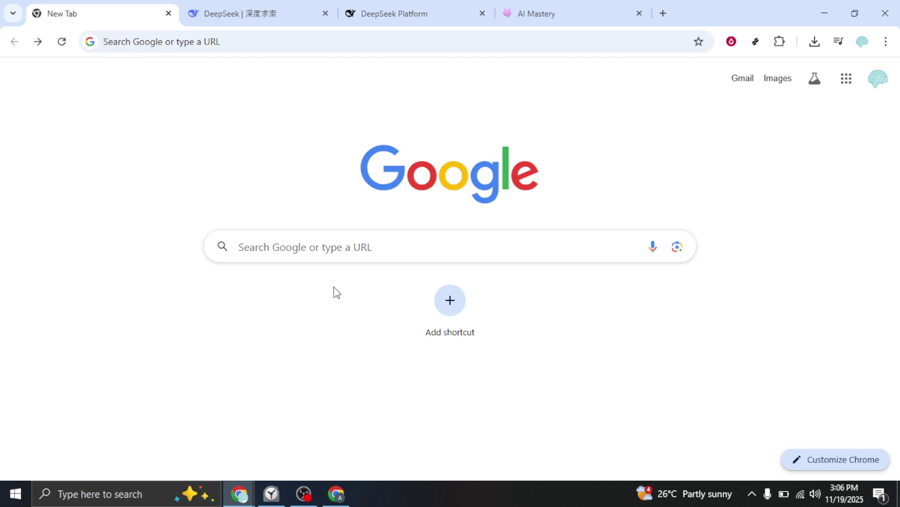
Search Google for 'deepseek' and open deepseek.com in its English version
{"action": "left_click", "coordinate": [296, 256]}
{"action": "type", "text": "d"}
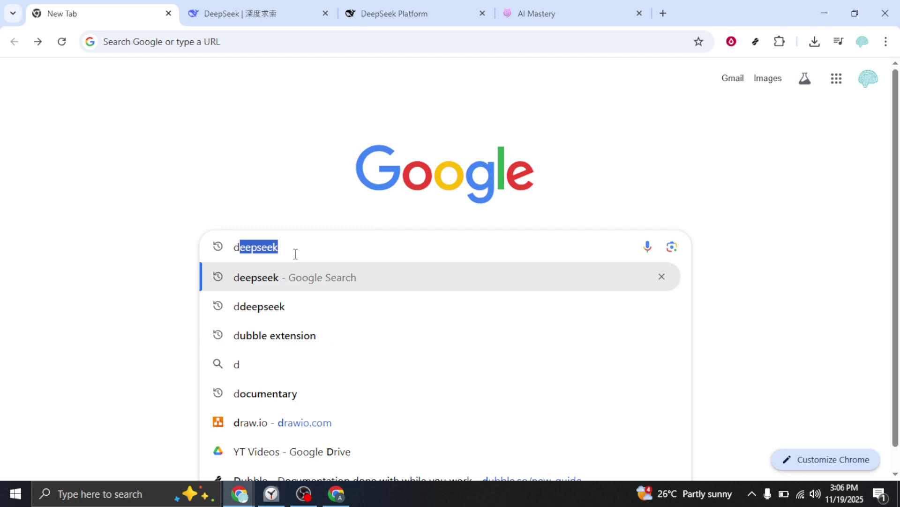
{"action": "type", "text": "e"}
{"action": "left_click", "coordinate": [241, 278]}
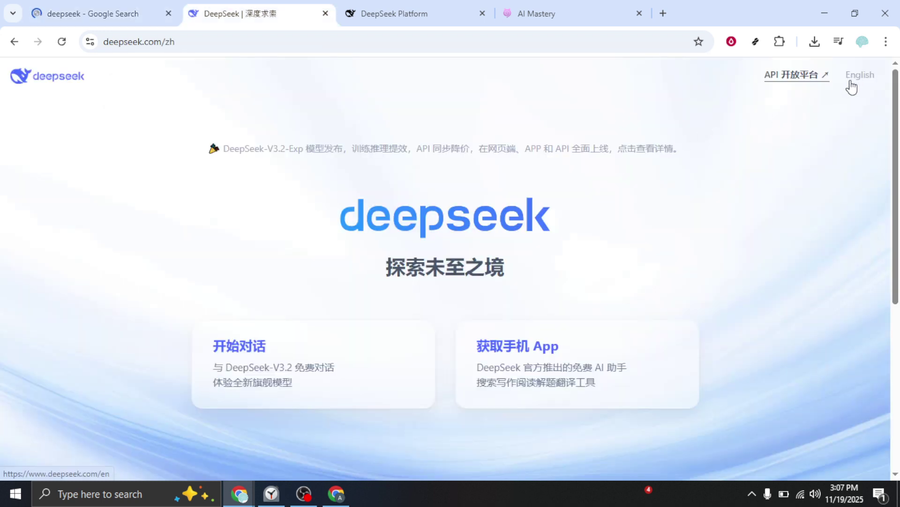
{"action": "left_click", "coordinate": [850, 83]}
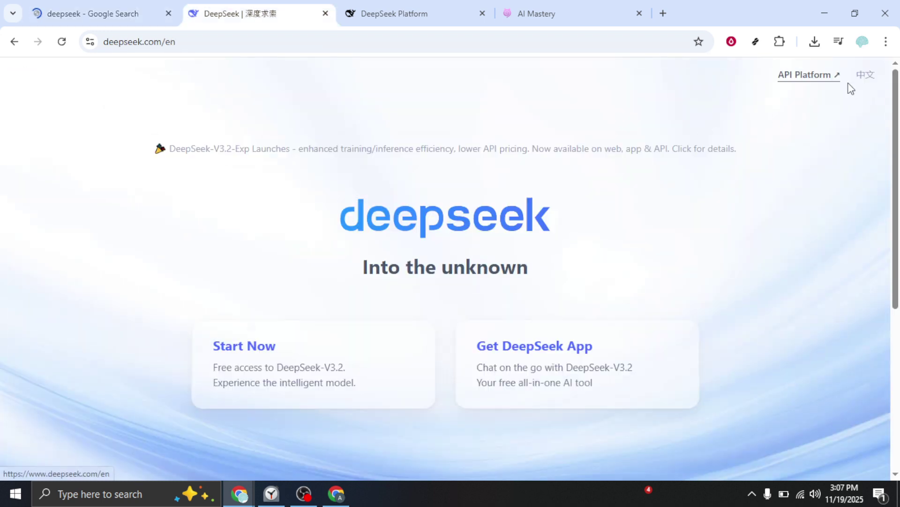
Create a DeepSeek Platform API key named 'a' and copy its secret key
{"action": "left_click", "coordinate": [798, 83]}
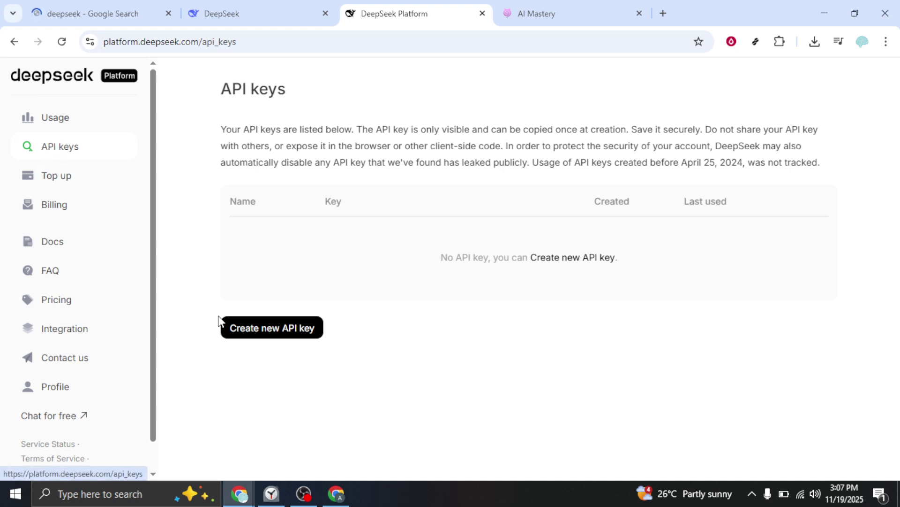
{"action": "left_click", "coordinate": [286, 329]}
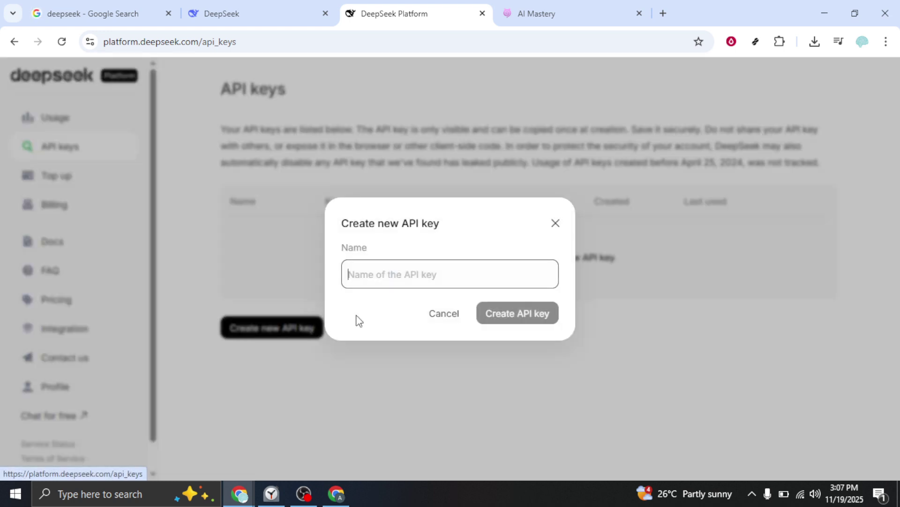
{"action": "type", "text": "a"}
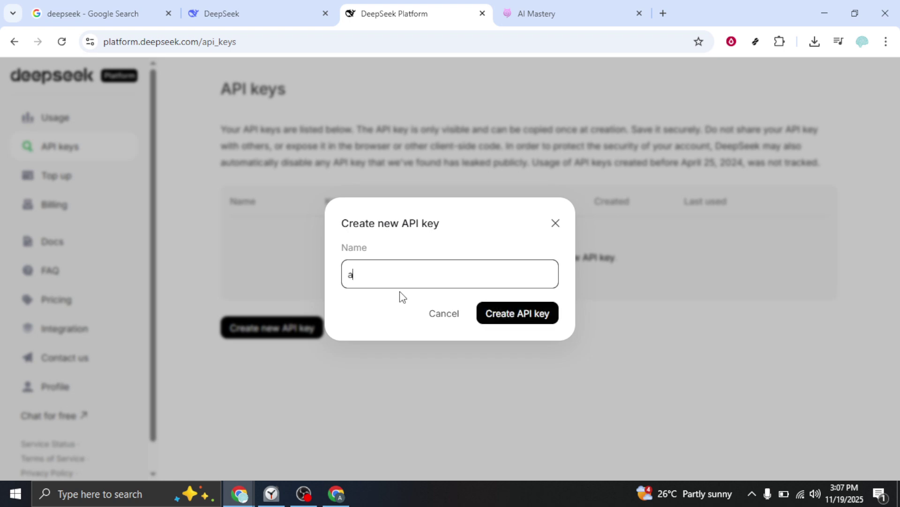
{"action": "left_click", "coordinate": [501, 316]}
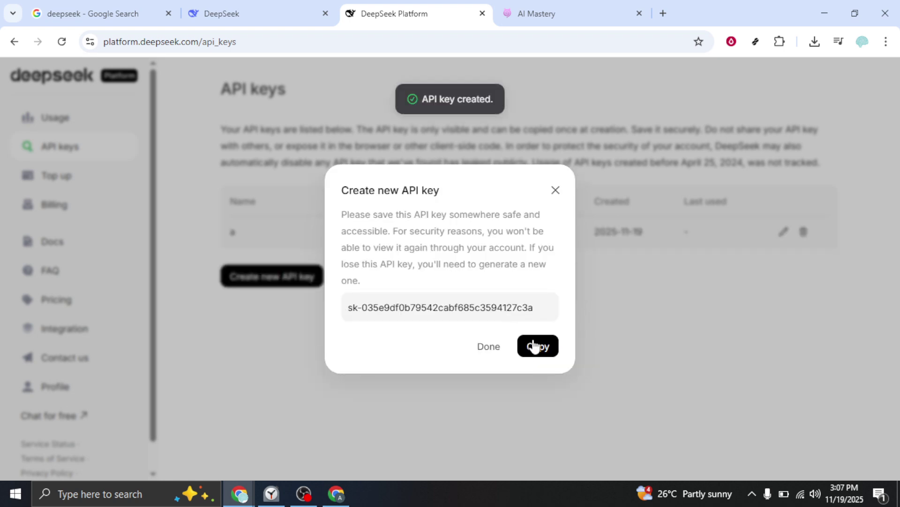
{"action": "left_click", "coordinate": [537, 347]}
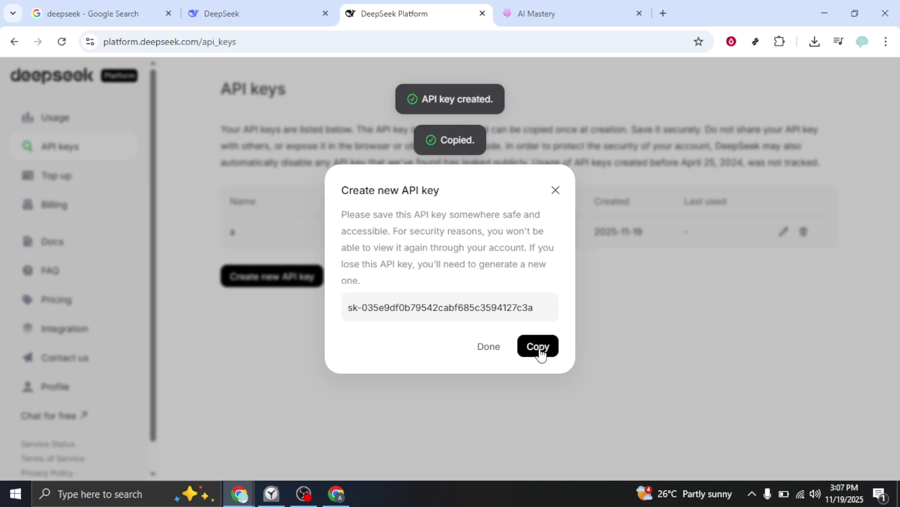
Start a fresh chat with the 'ai' character and show its chat options menu
{"action": "key", "text": "ctrl+Tab"}
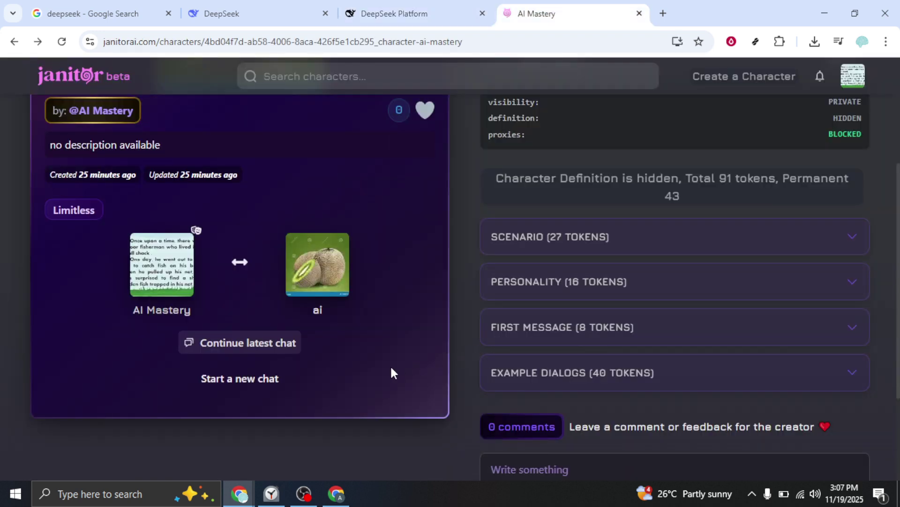
{"action": "left_click", "coordinate": [275, 380]}
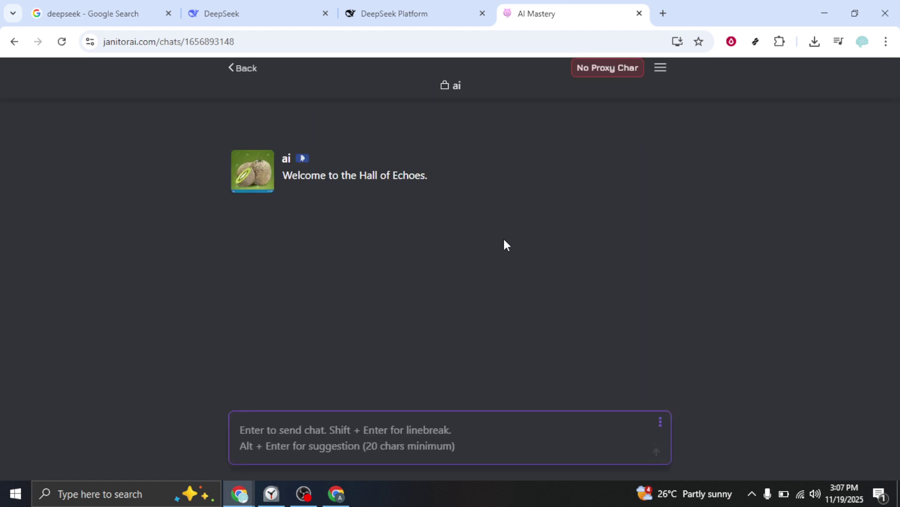
{"action": "left_click", "coordinate": [661, 70]}
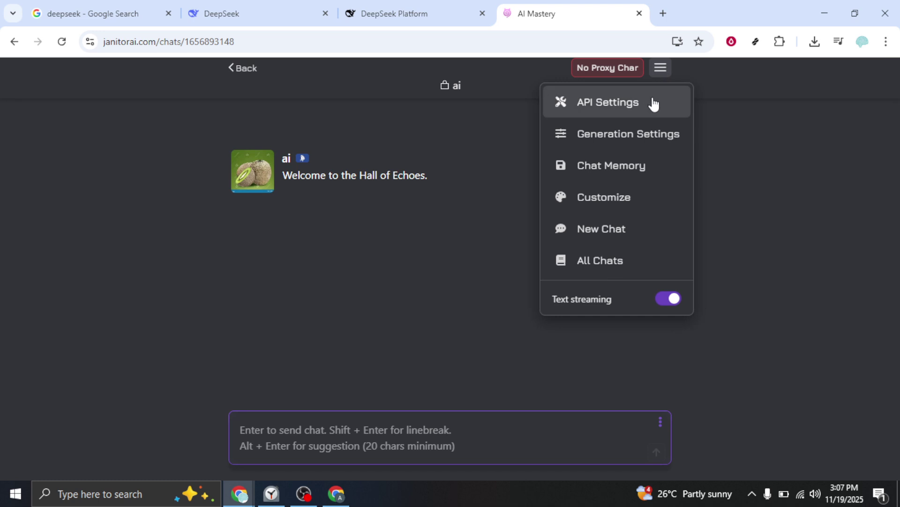
Start a new proxy configuration named 'ai' with the autofilled 'deepseek-chat' model name
{"action": "left_click", "coordinate": [660, 105]}
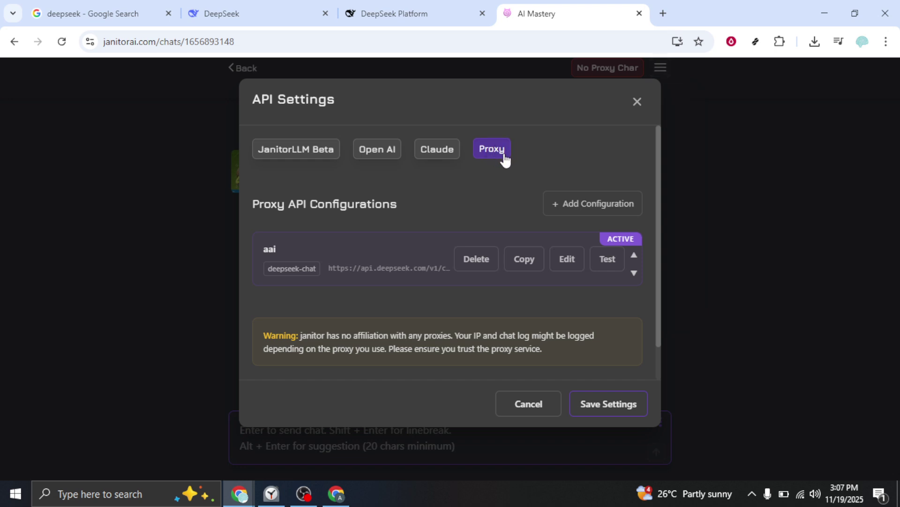
{"action": "left_click", "coordinate": [571, 202]}
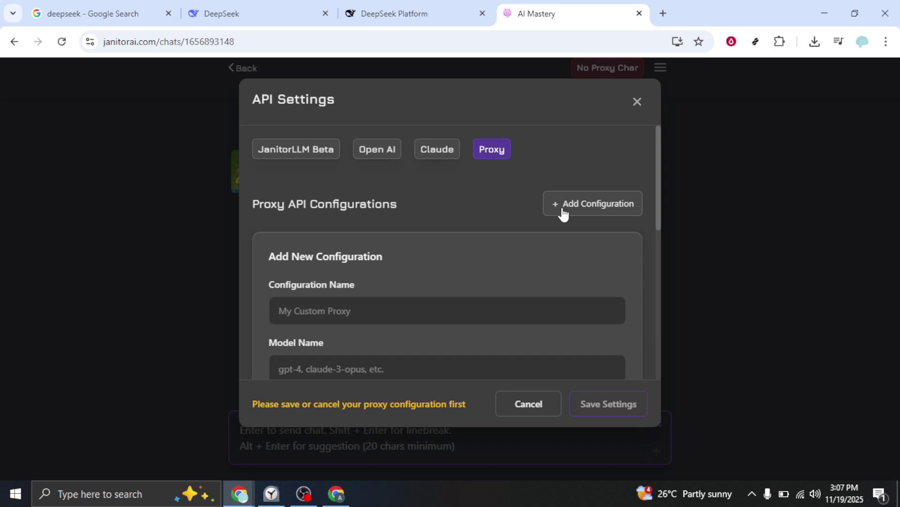
{"action": "left_click", "coordinate": [355, 313]}
{"action": "type", "text": "ai"}
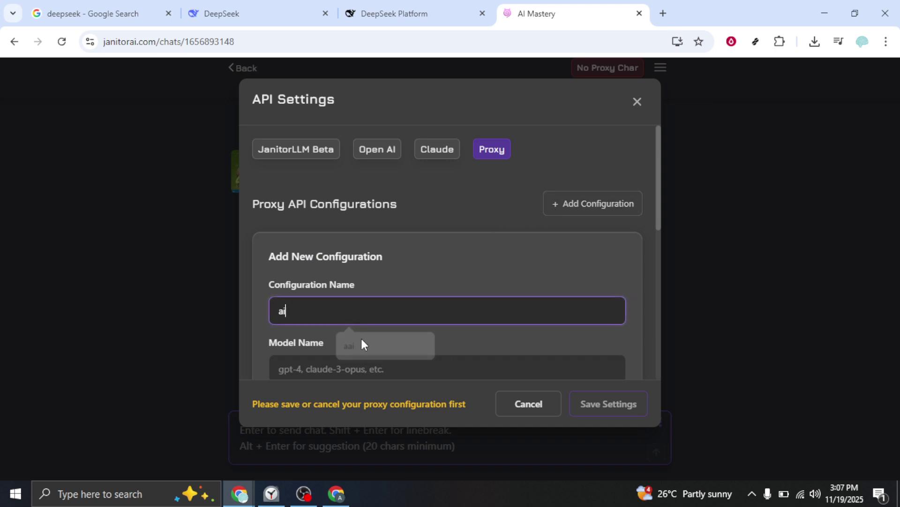
{"action": "scroll", "coordinate": [310, 364], "scroll_direction": "down", "scroll_amount": 1}
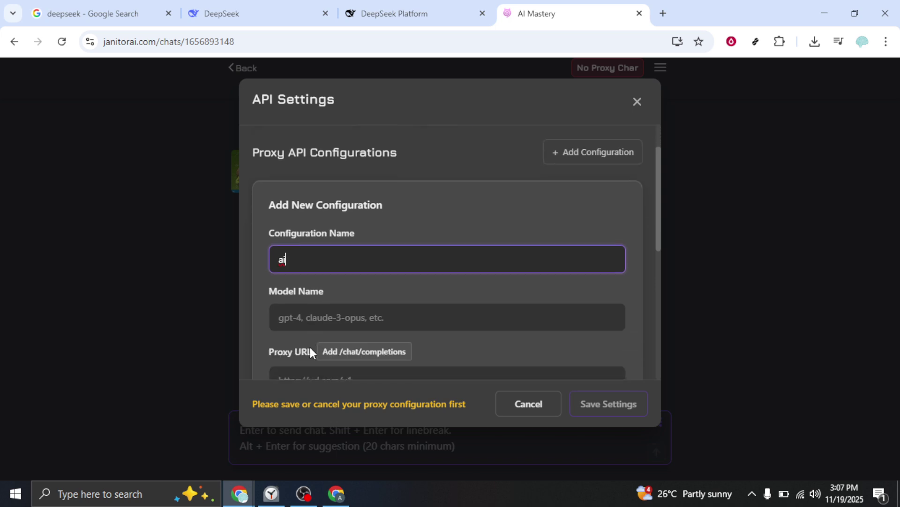
{"action": "left_click", "coordinate": [304, 304]}
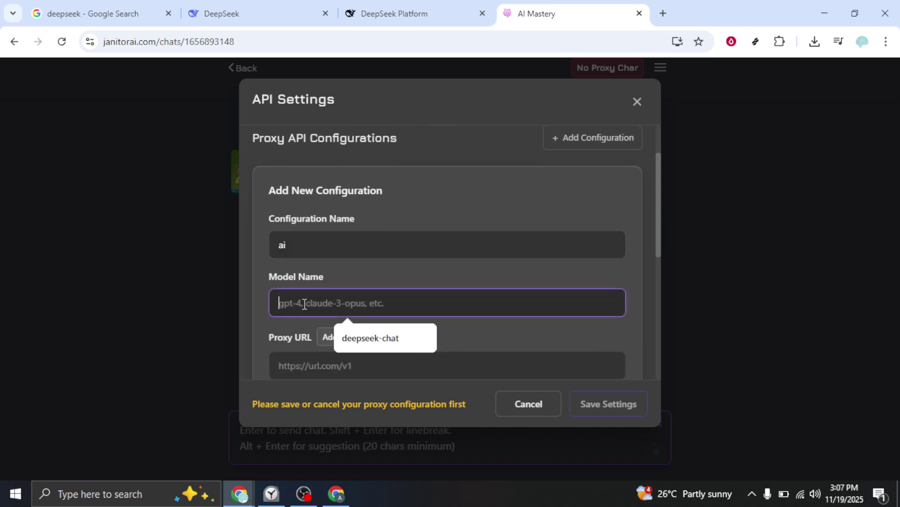
{"action": "type", "text": "de"}
{"action": "key", "text": "Down"}
{"action": "key", "text": "Return"}
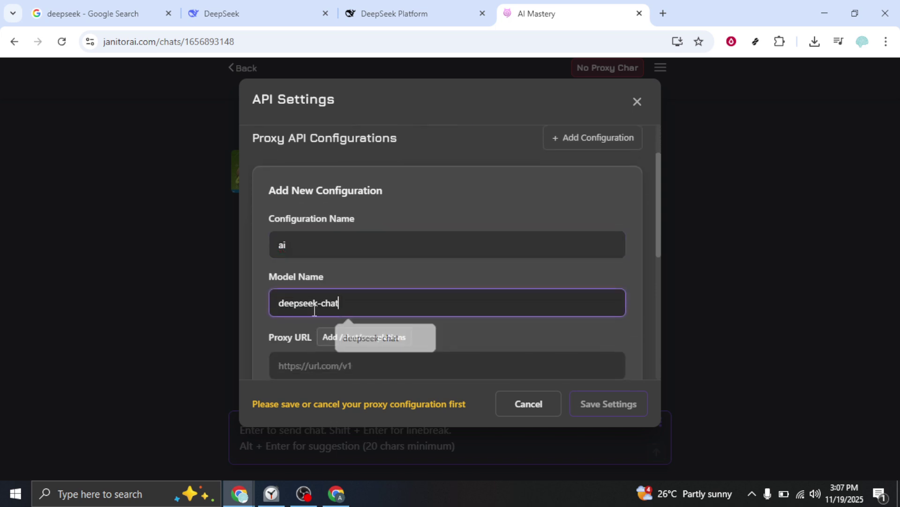
{"action": "type", "text": "e"}
{"action": "scroll", "coordinate": [313, 312], "scroll_direction": "down", "scroll_amount": 2}
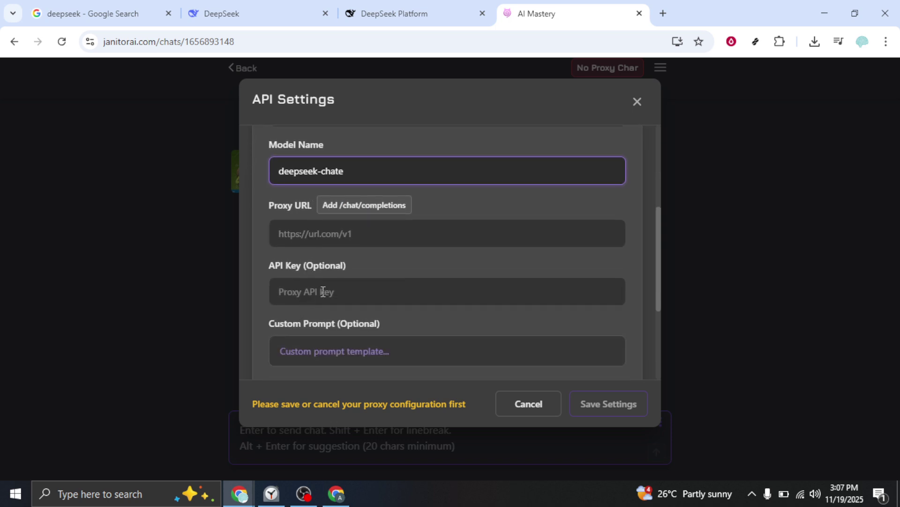
Add the 'ai' proxy configuration with the DeepSeek chat completions URL and copied API key
{"action": "left_click", "coordinate": [343, 236]}
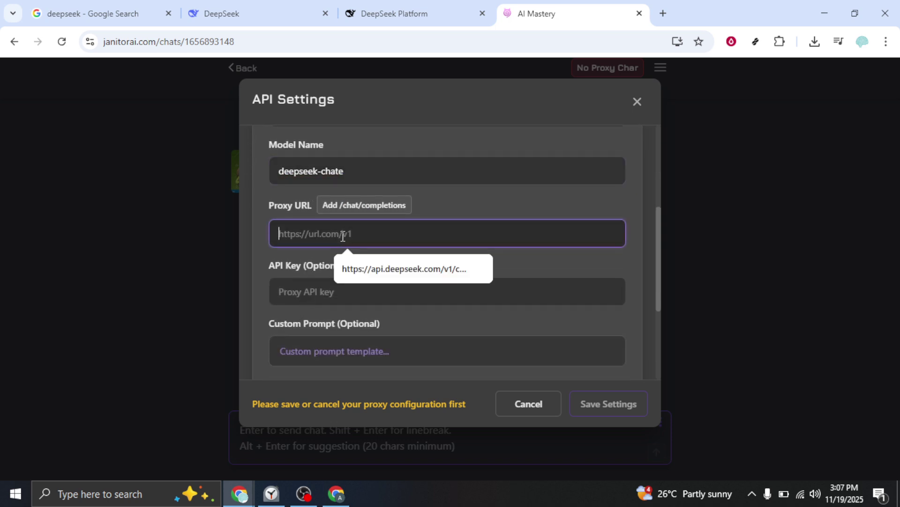
{"action": "type", "text": "lh"}
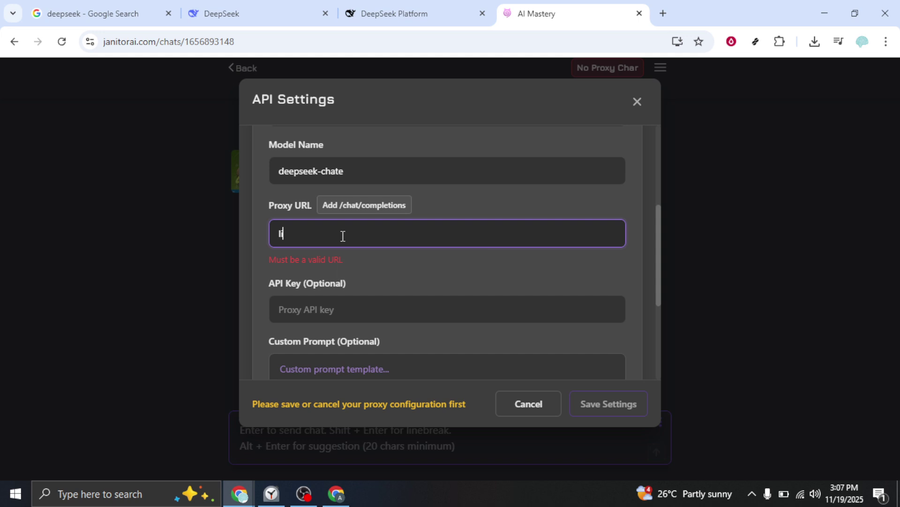
{"action": "type", "text": "ttp"}
{"action": "key", "text": "ctrl+v"}
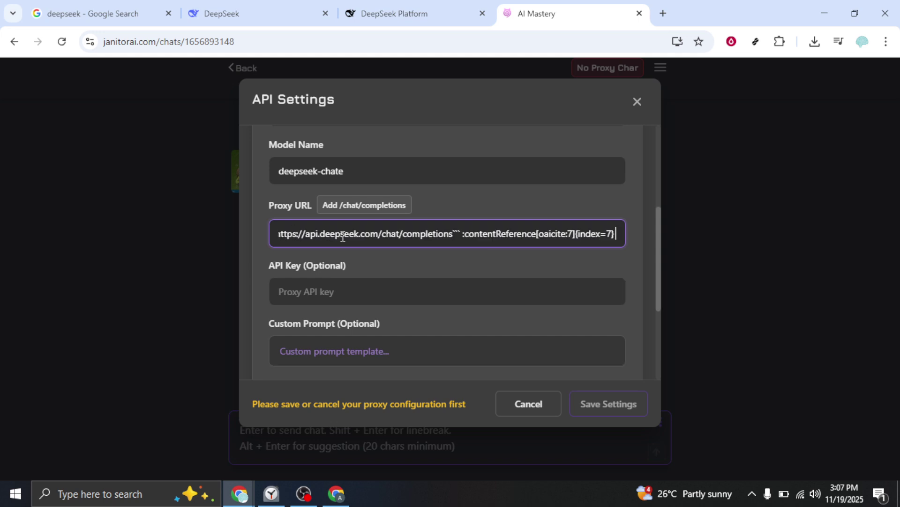
{"action": "left_click", "coordinate": [313, 290]}
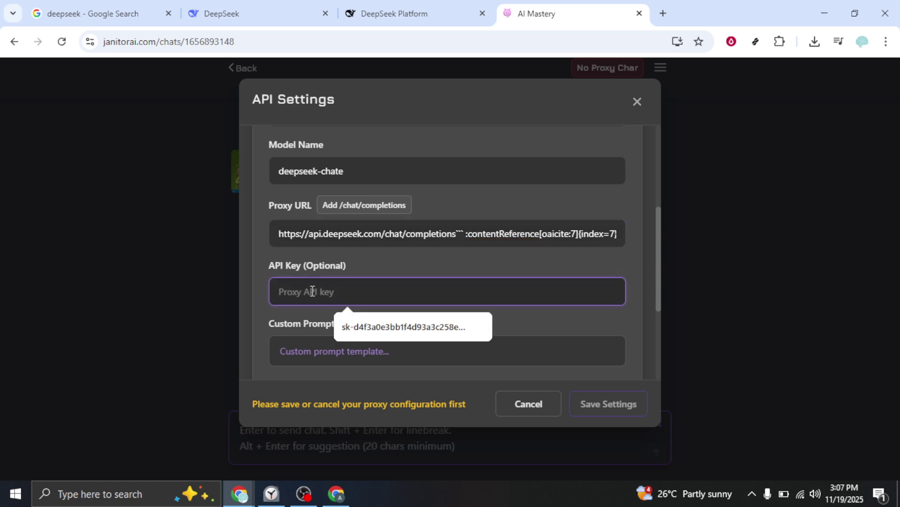
{"action": "key", "text": "ctrl+v"}
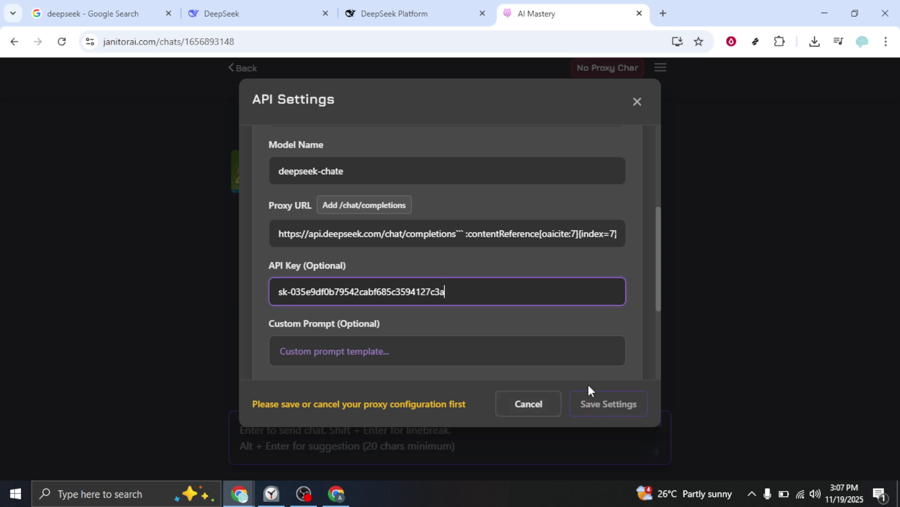
{"action": "scroll", "coordinate": [549, 364], "scroll_direction": "down", "scroll_amount": 3}
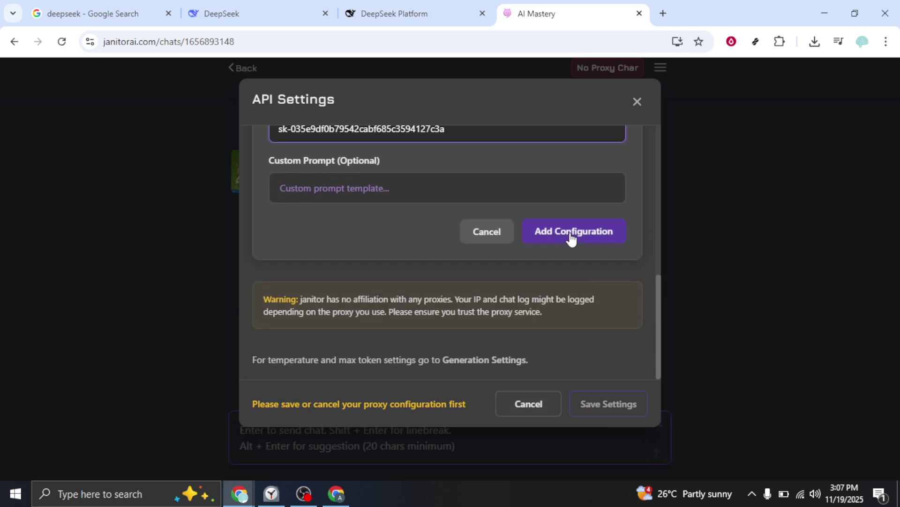
{"action": "left_click", "coordinate": [570, 237]}
Save the API settings so the 'ai' proxy configuration is active
{"action": "left_click", "coordinate": [594, 405]}
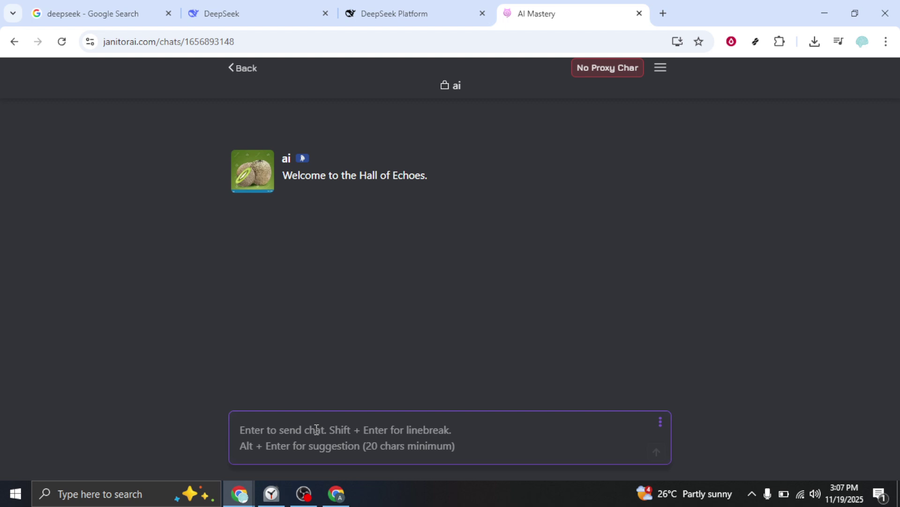
{"action": "type", "text": "i"}
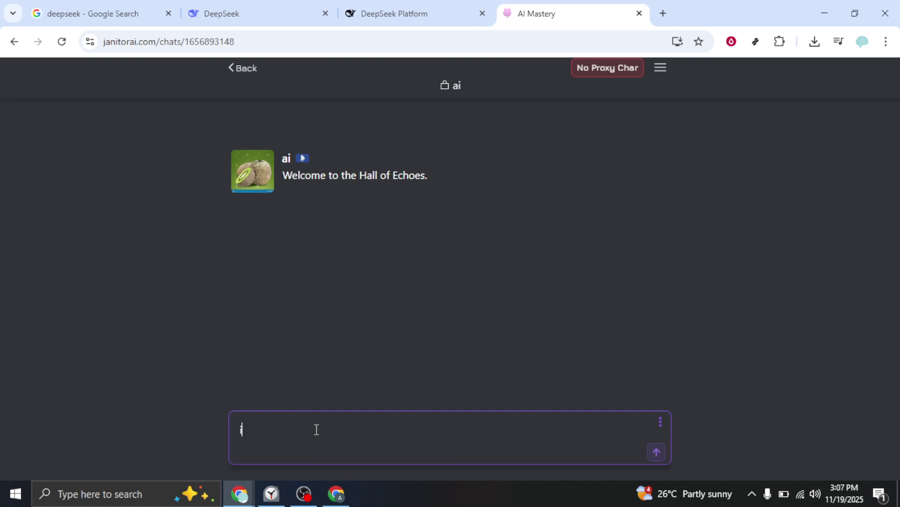
{"action": "type", "text": " wan"}
{"action": "type", "text": "t you to act as a life coach, who can provide guidance and motivation to help me achieve personal and professional goals."}
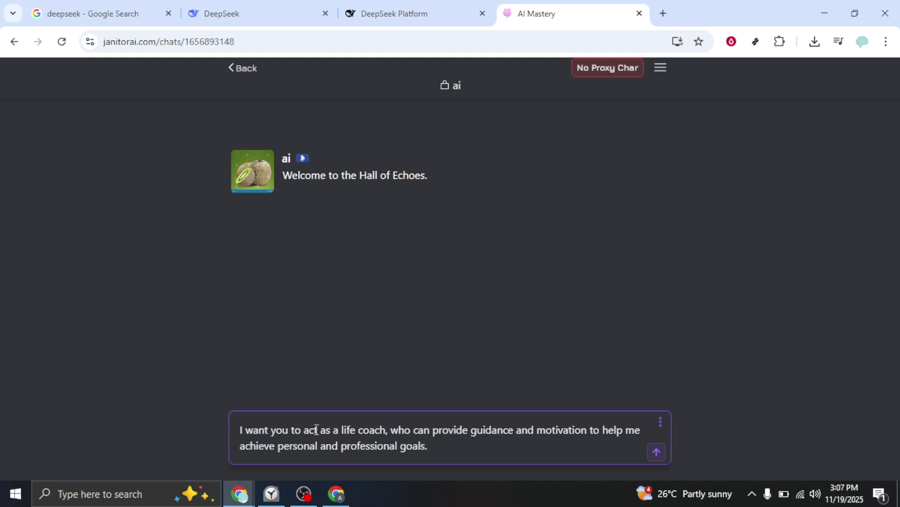